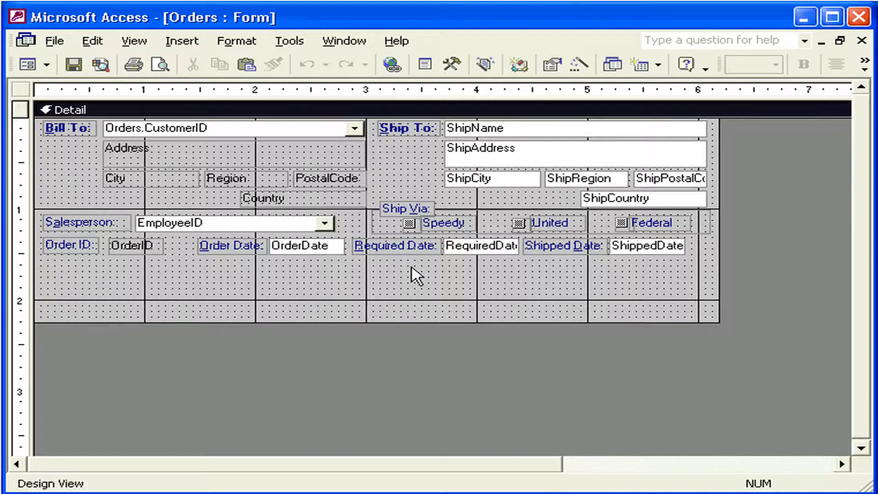
Step: Create a new macro with an OpenForm action and set its Form Name argument to Order Details
{"action": "left_click", "coordinate": [613, 66]}
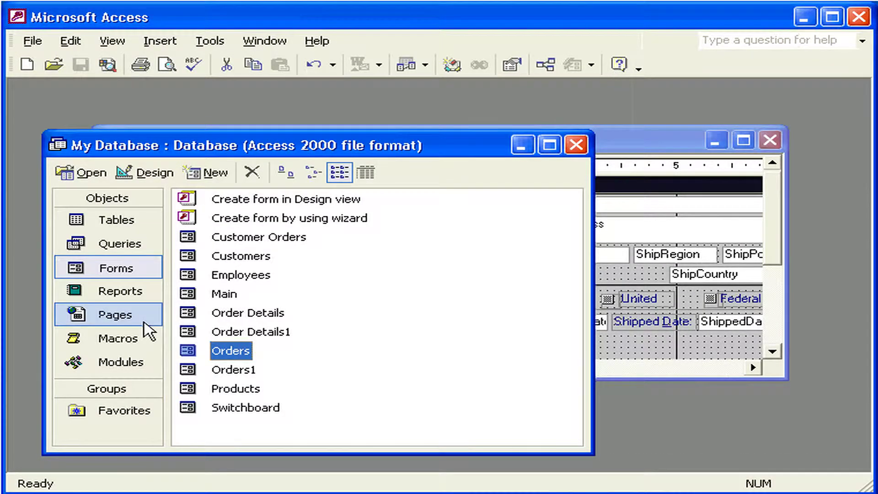
{"action": "left_click", "coordinate": [136, 340]}
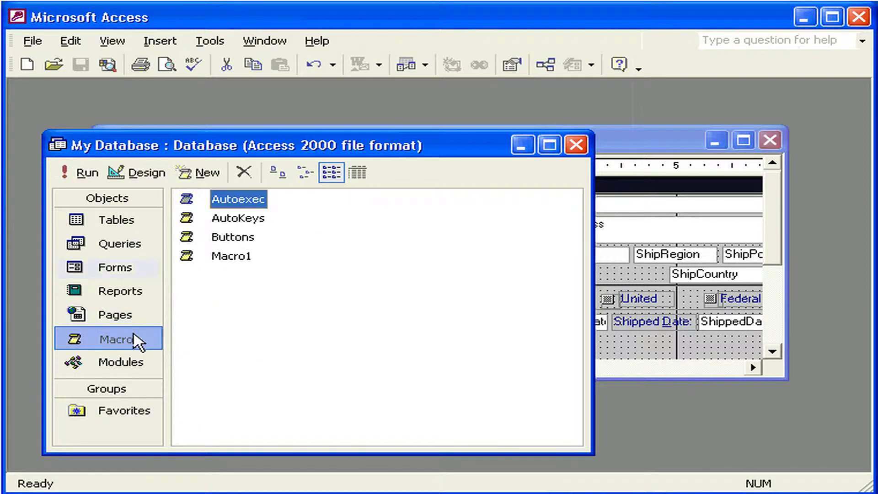
{"action": "left_click", "coordinate": [198, 173]}
{"action": "type", "text": "openDataAccessPage"}
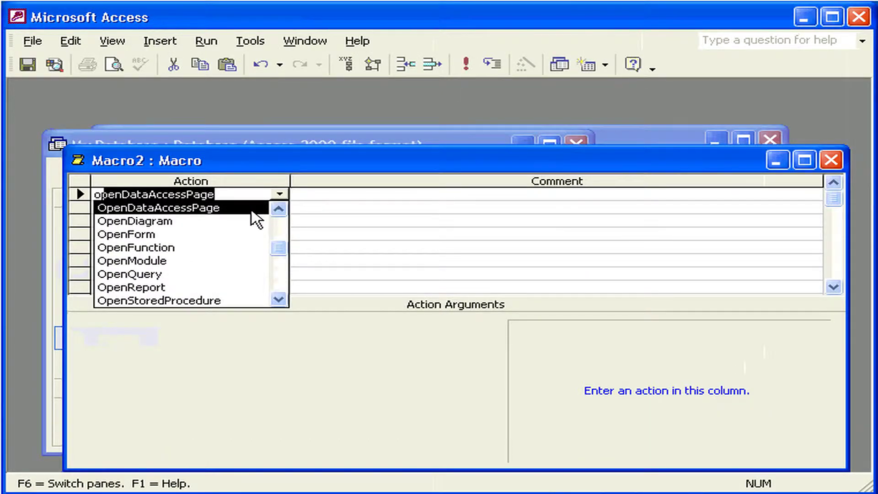
{"action": "left_click", "coordinate": [251, 235]}
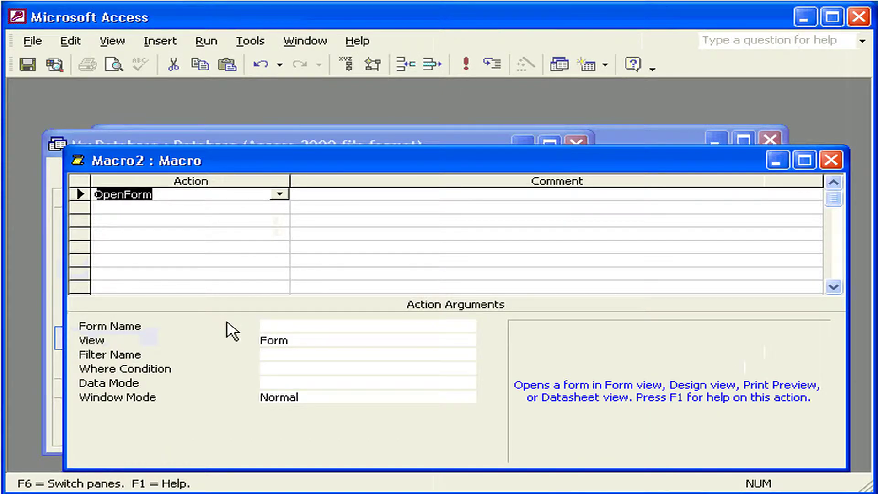
{"action": "left_click", "coordinate": [467, 326]}
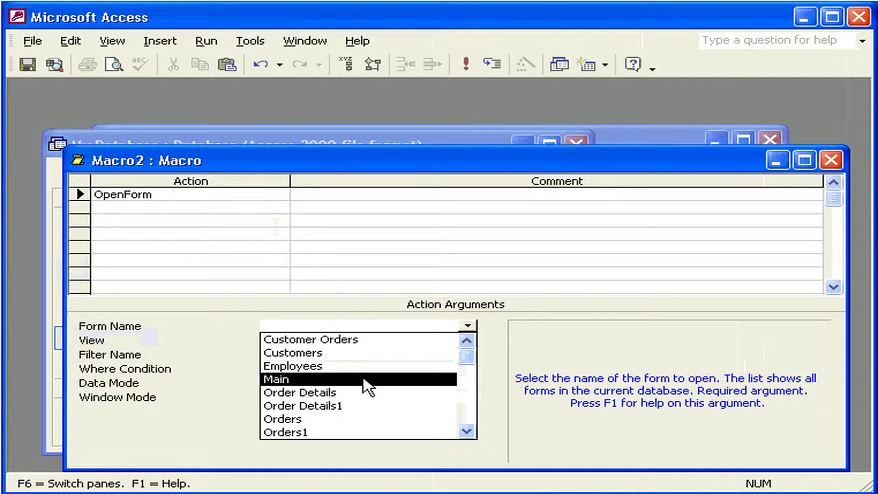
{"action": "left_click", "coordinate": [361, 392]}
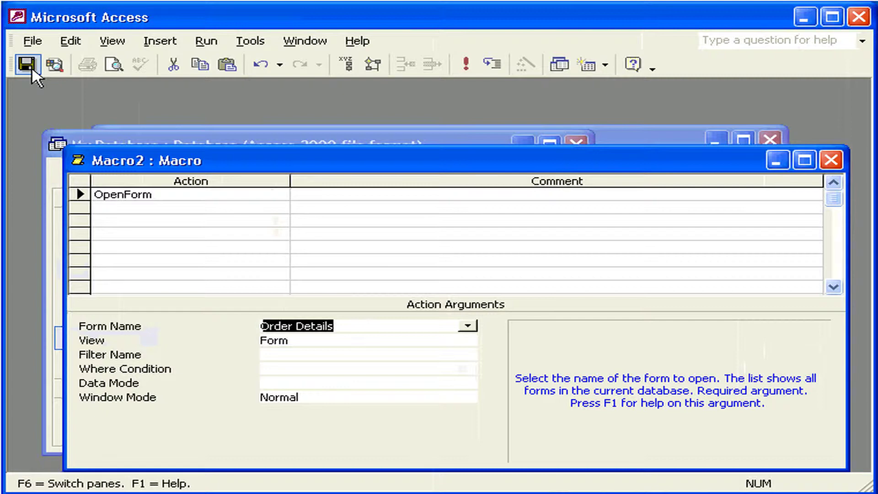
Step: Save the new macro under the name Order Details
{"action": "left_click", "coordinate": [28, 66]}
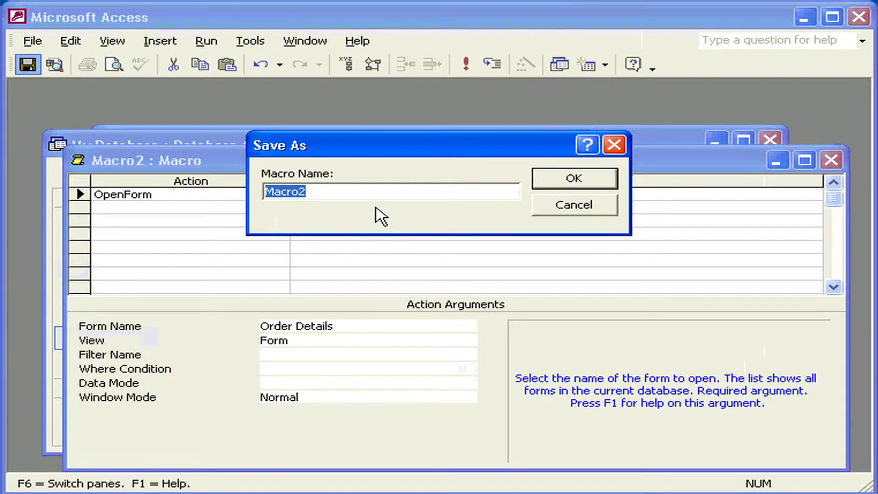
{"action": "type", "text": "Order Details"}
{"action": "left_click", "coordinate": [547, 183]}
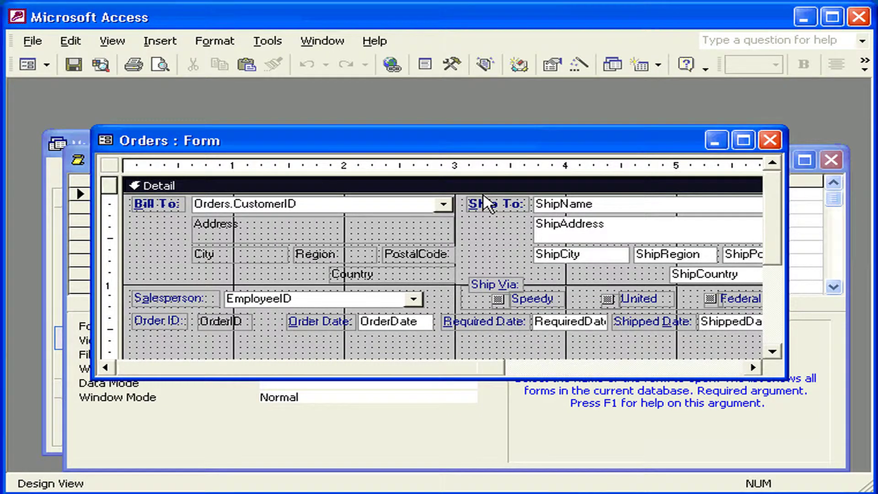
Step: Assign the Order Details macro to the Orders form's On Current event and close the form's properties
{"action": "double_click", "coordinate": [111, 168]}
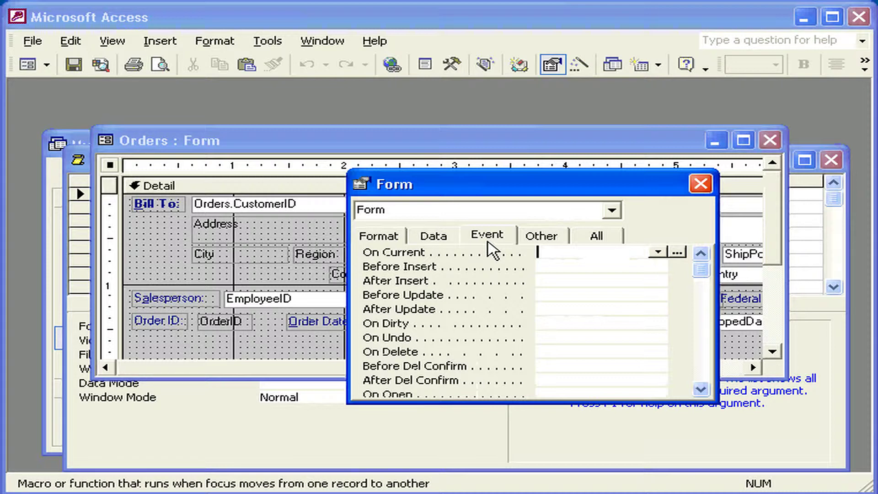
{"action": "left_click", "coordinate": [657, 252]}
{"action": "left_click", "coordinate": [629, 355]}
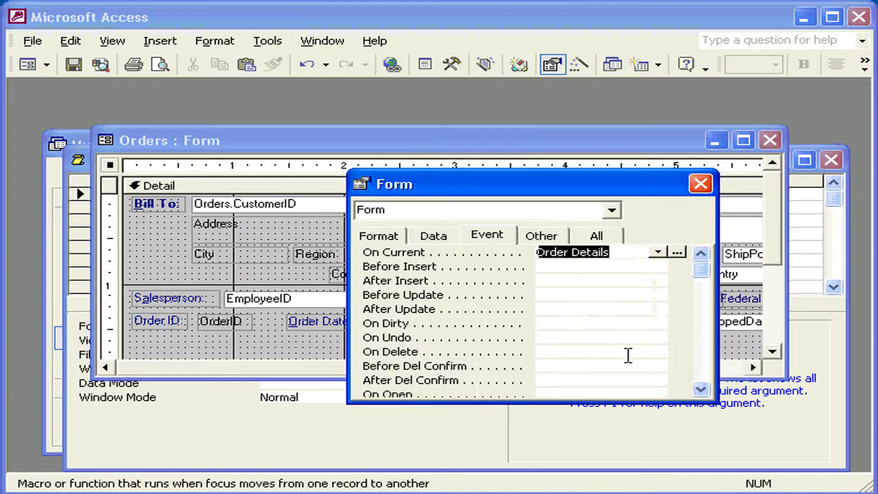
{"action": "left_click", "coordinate": [700, 183]}
Step: Show the Orders form in Form view, browse the records in the Order Details form it opens, and close both forms
{"action": "left_click", "coordinate": [28, 64]}
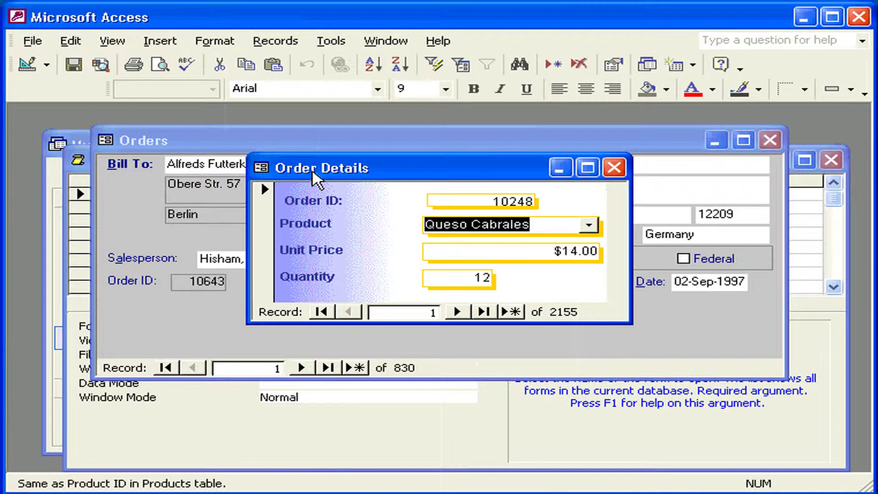
{"action": "left_click_drag", "start_coordinate": [315, 179], "coordinate": [468, 191]}
{"action": "left_click", "coordinate": [610, 323]}
{"action": "left_click", "coordinate": [610, 324]}
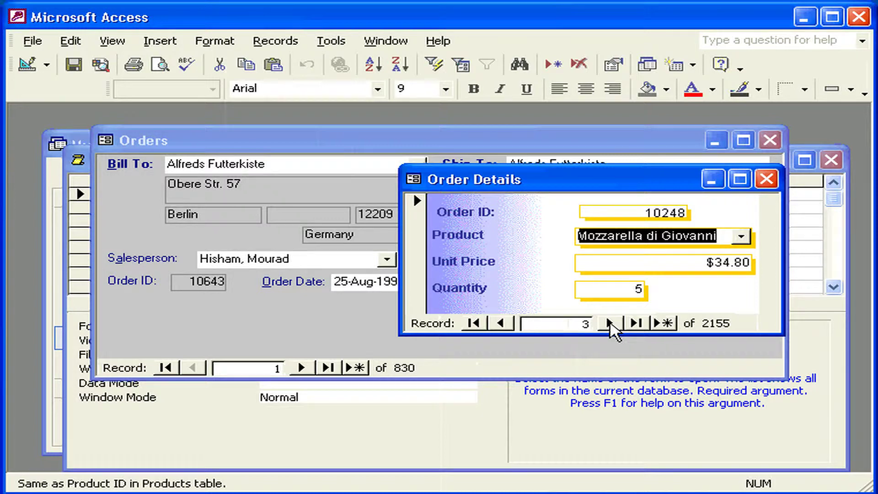
{"action": "left_click", "coordinate": [610, 323]}
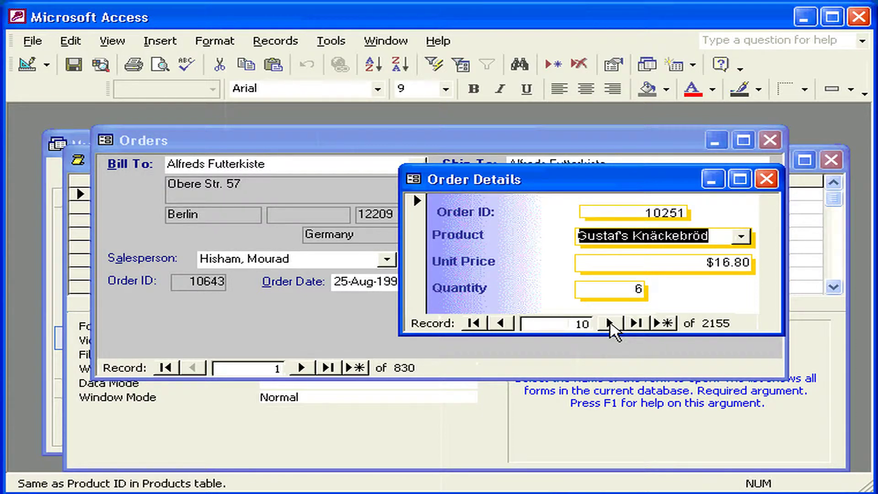
{"action": "left_click", "coordinate": [610, 323]}
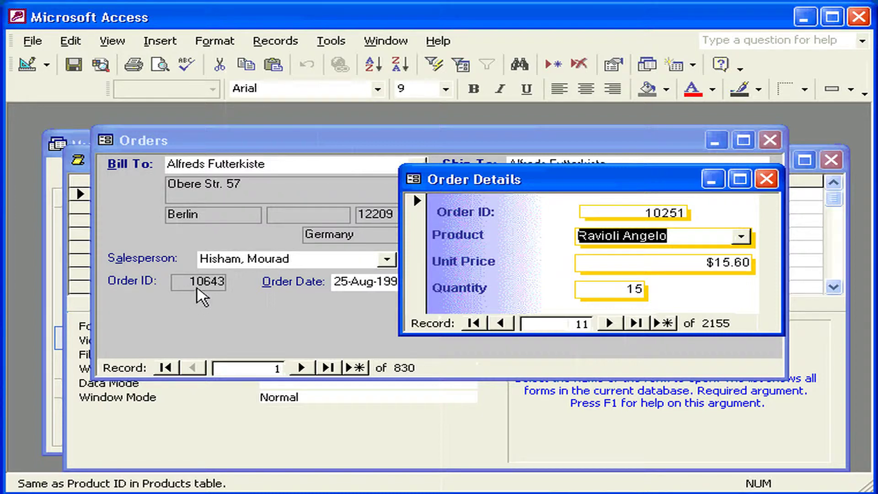
{"action": "left_click", "coordinate": [766, 182]}
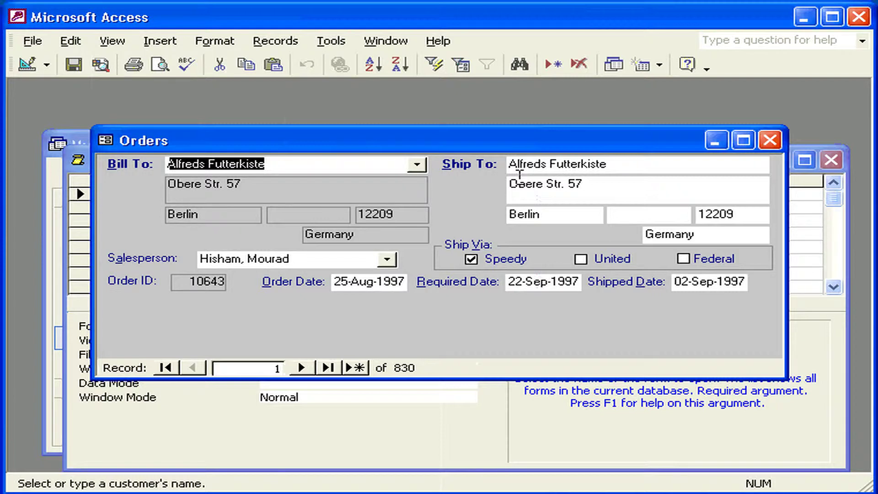
{"action": "key", "text": "ctrl+w"}
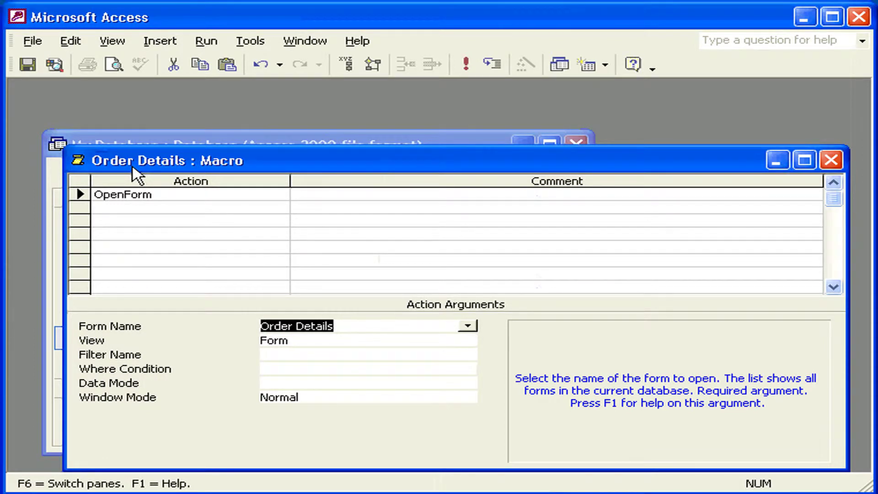
Step: Build the macro's Where Condition as [OrderID]=[Forms]![Orders]![OrderID] with the Expression Builder, and save and close the macro
{"action": "left_click", "coordinate": [283, 368]}
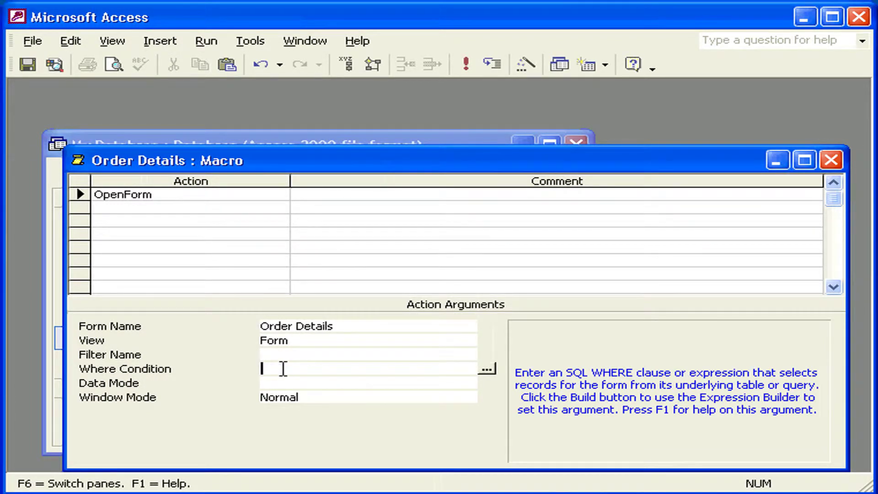
{"action": "left_click", "coordinate": [488, 371]}
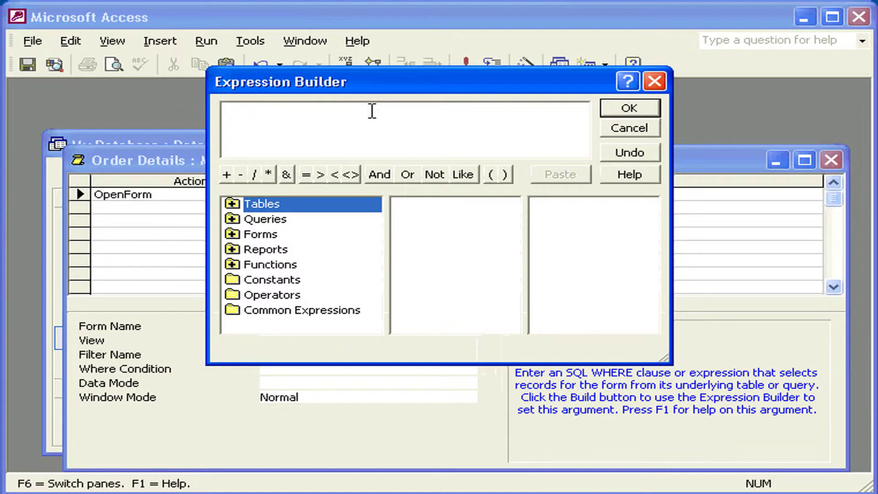
{"action": "type", "text": "[OrderID]="}
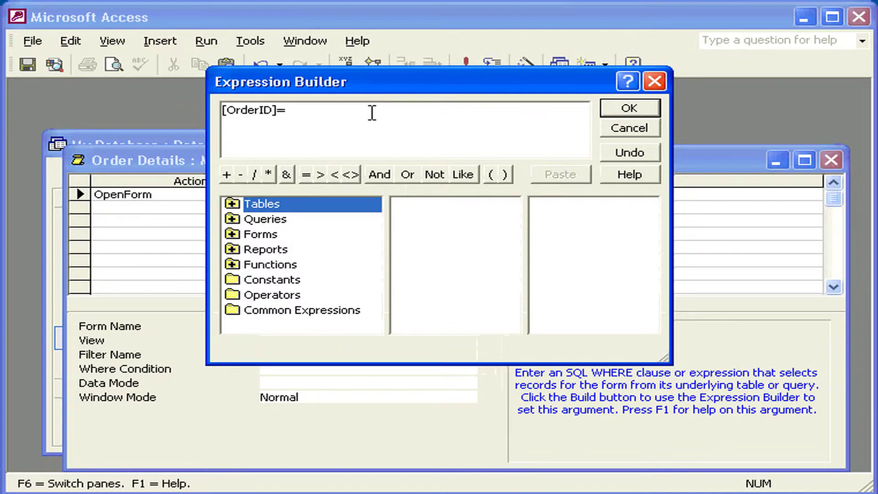
{"action": "double_click", "coordinate": [239, 236]}
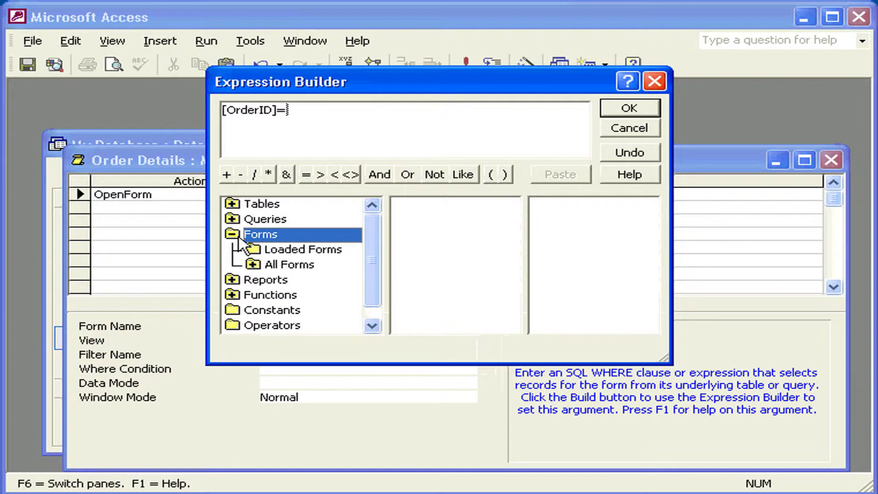
{"action": "double_click", "coordinate": [289, 264]}
{"action": "left_click", "coordinate": [318, 250]}
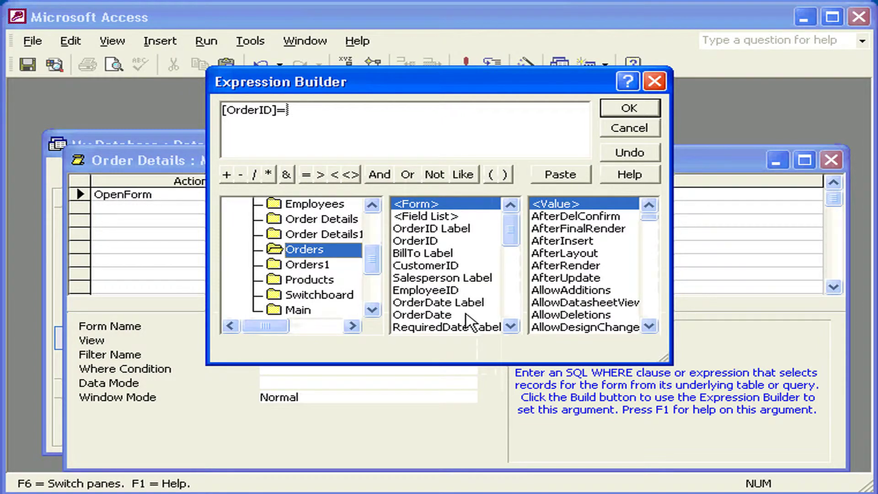
{"action": "double_click", "coordinate": [415, 241]}
{"action": "key", "text": "Return"}
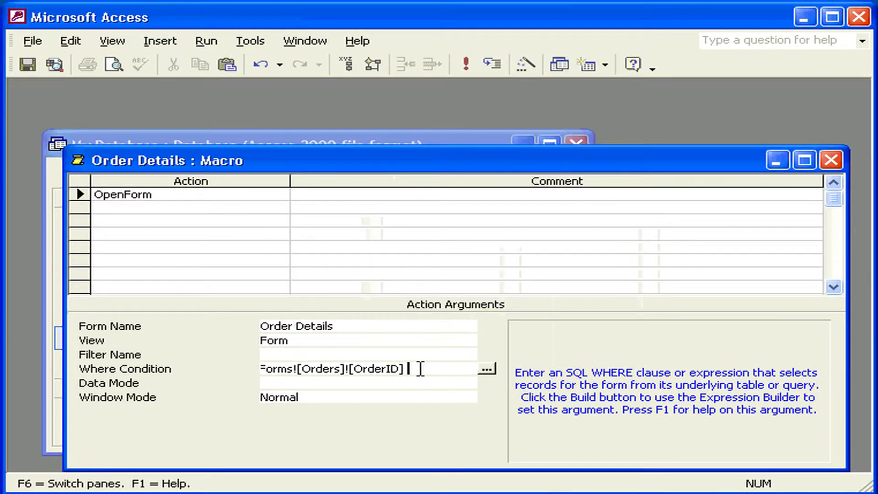
{"action": "key", "text": "Home"}
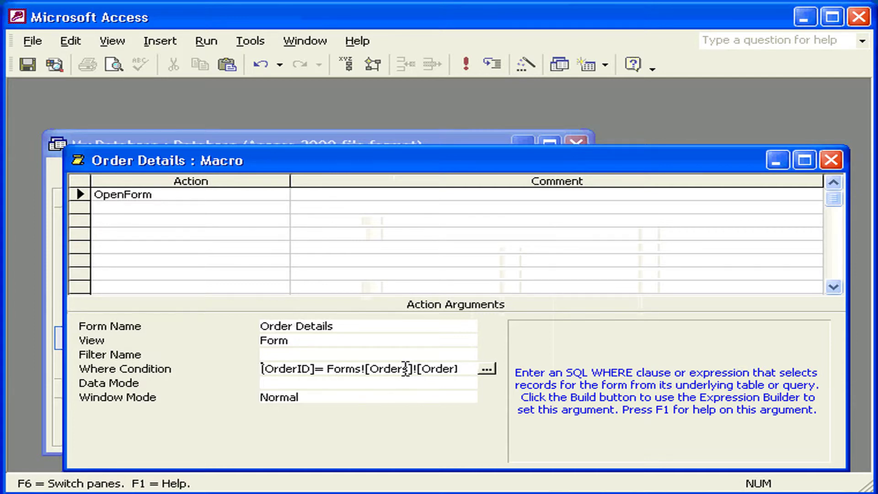
{"action": "left_click", "coordinate": [28, 64]}
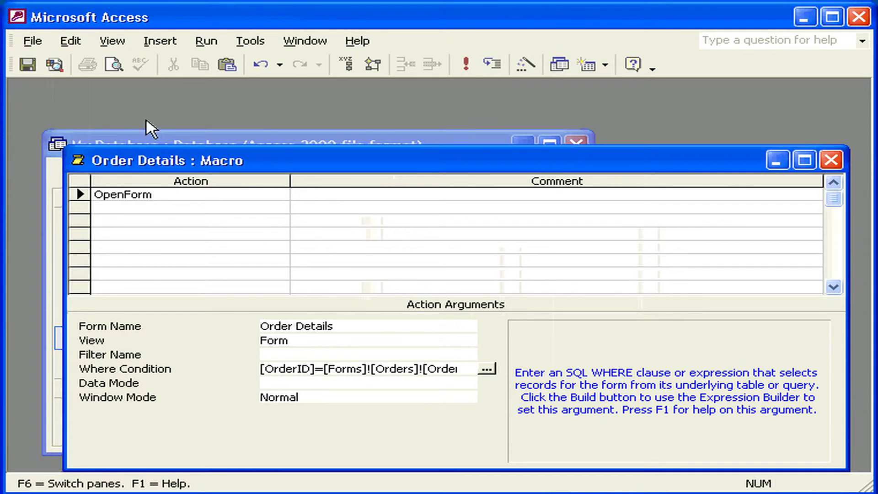
{"action": "key", "text": "ctrl+w"}
Step: Open the Orders form, bring up Order Details from the first record's Order ID, and browse the matching detail records
{"action": "left_click", "coordinate": [236, 355]}
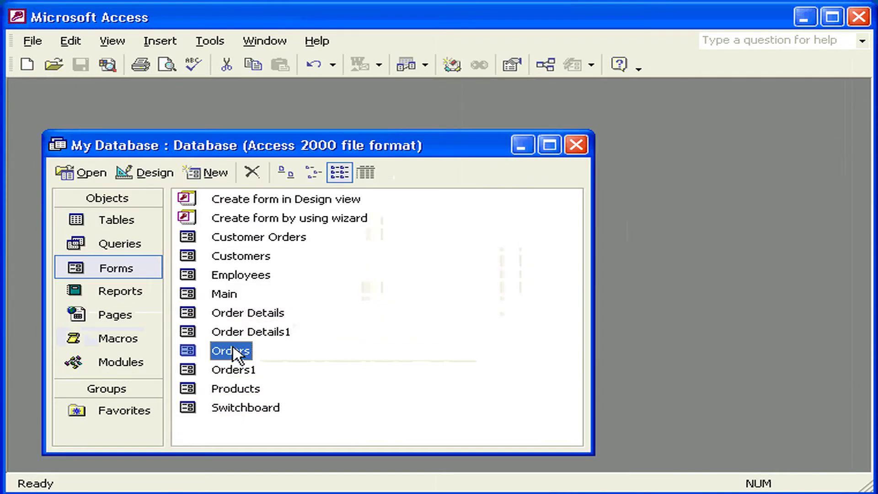
{"action": "double_click", "coordinate": [236, 354]}
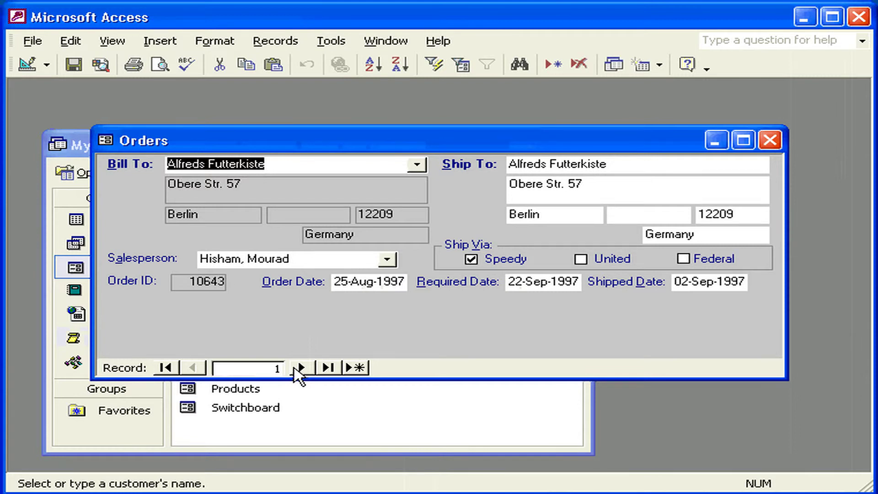
{"action": "double_click", "coordinate": [205, 286]}
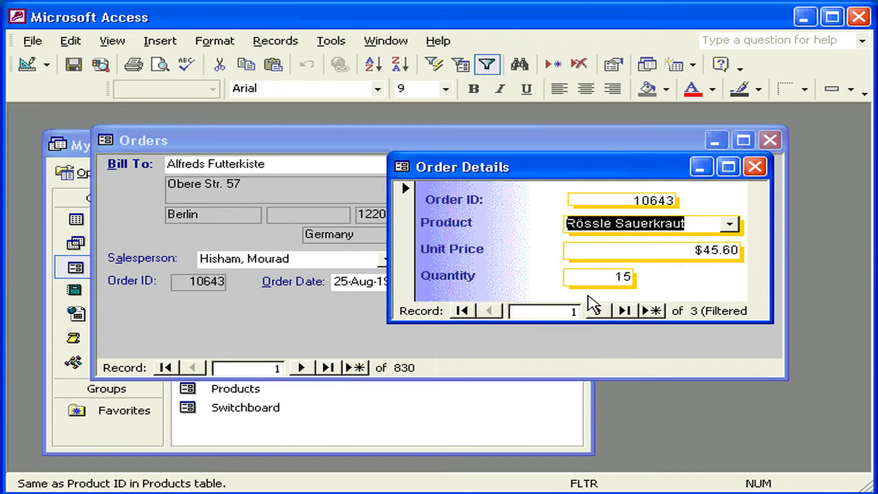
{"action": "left_click", "coordinate": [596, 311]}
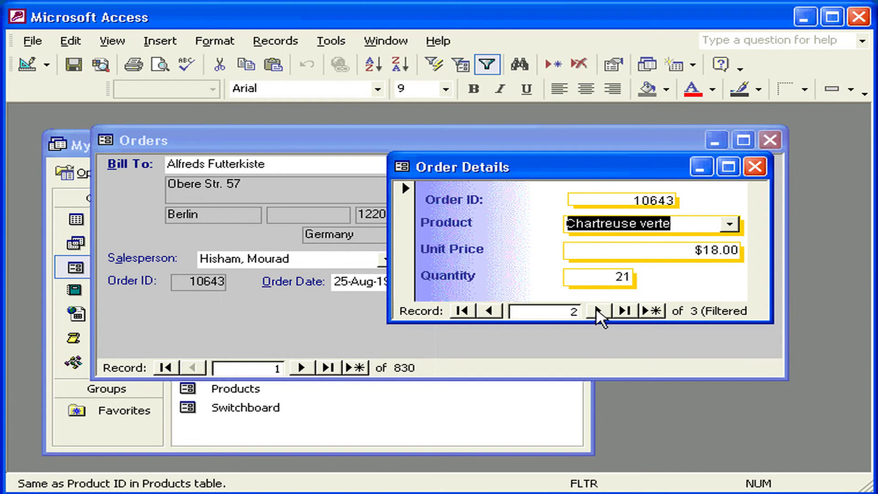
{"action": "double_click", "coordinate": [597, 311]}
{"action": "left_click", "coordinate": [498, 311]}
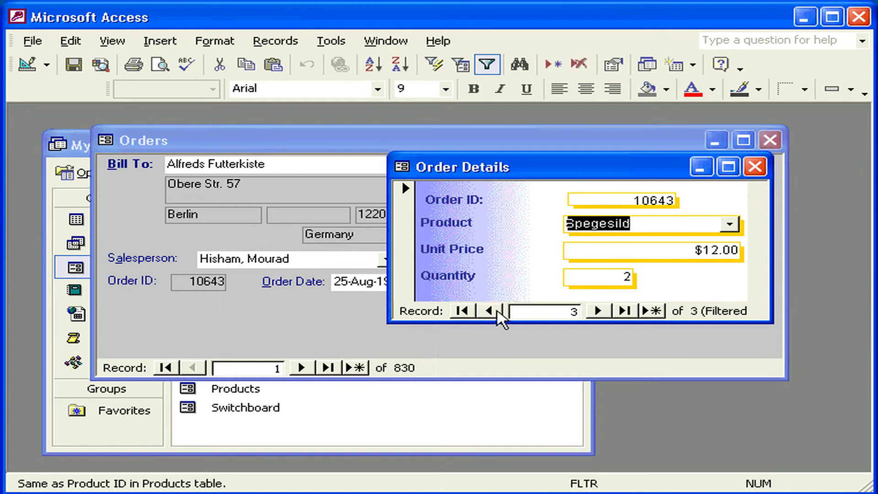
{"action": "left_click", "coordinate": [498, 311]}
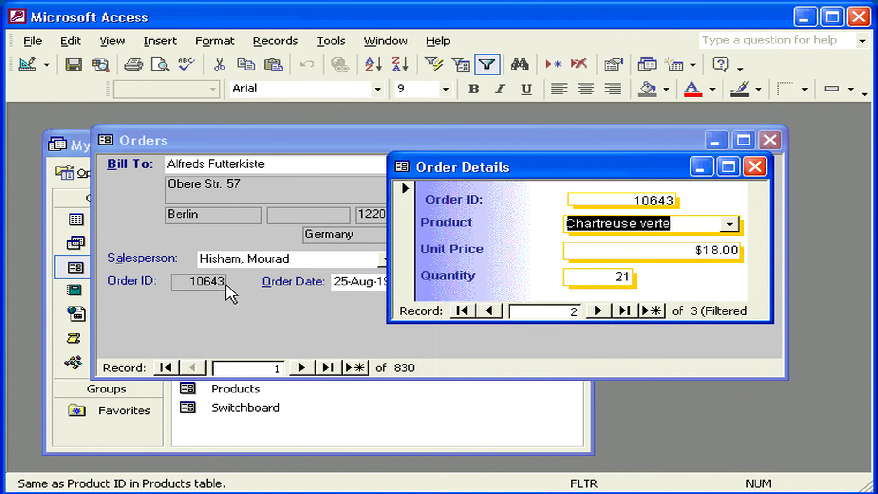